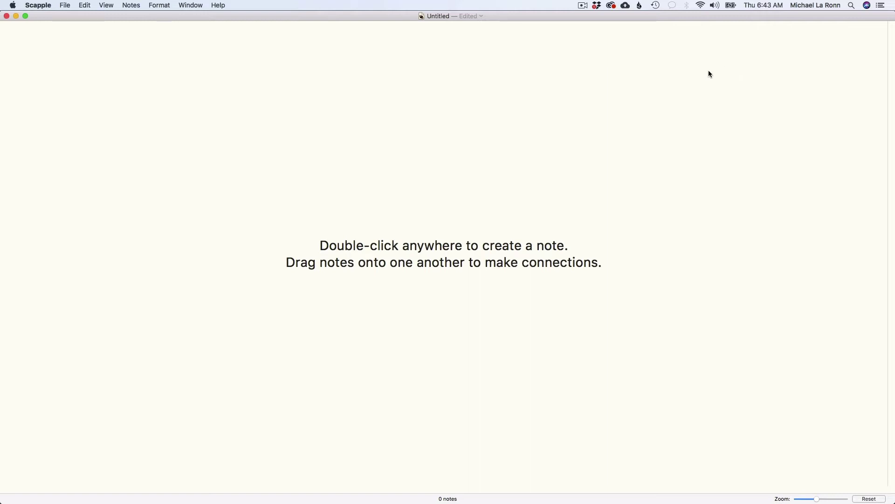
Step: Create a note reading 'Dinosaurs' near the centre of the canvas and select it
{"action": "double_click", "coordinate": [411, 195]}
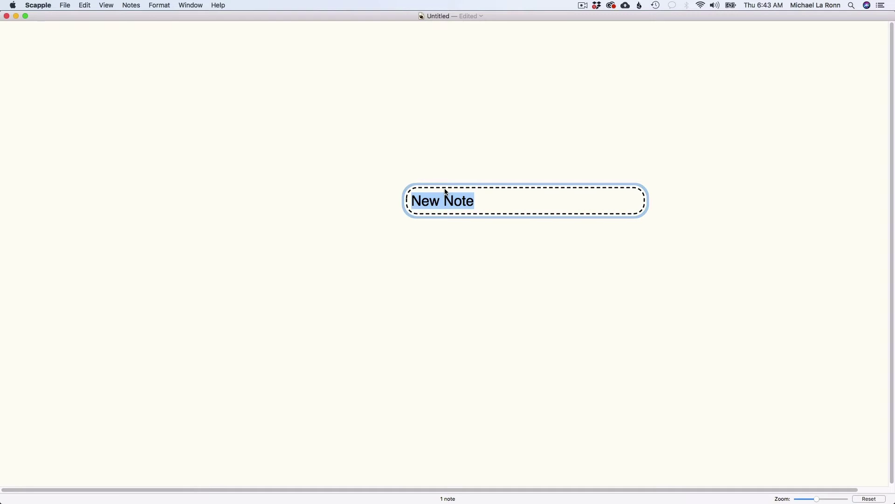
{"action": "type", "text": "Dina"}
{"action": "key", "text": "BackSpace"}
{"action": "type", "text": "os"}
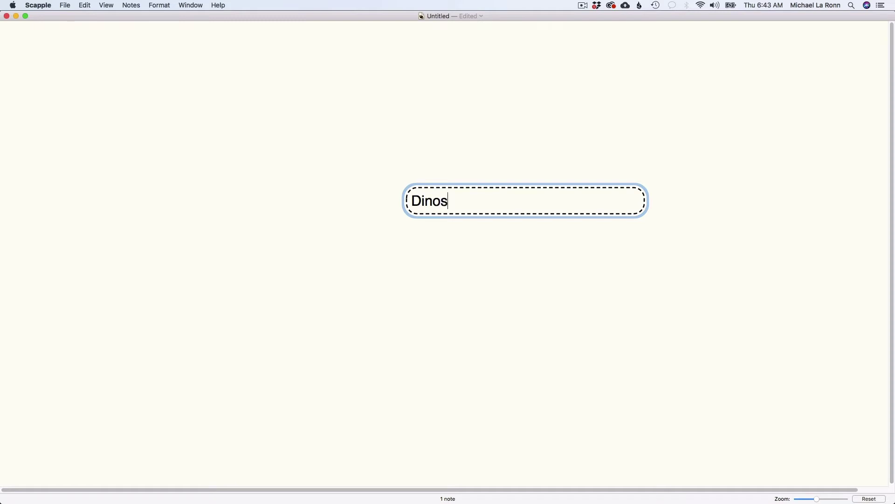
{"action": "type", "text": "aurs"}
{"action": "key", "text": "Return"}
{"action": "left_click", "coordinate": [437, 254]}
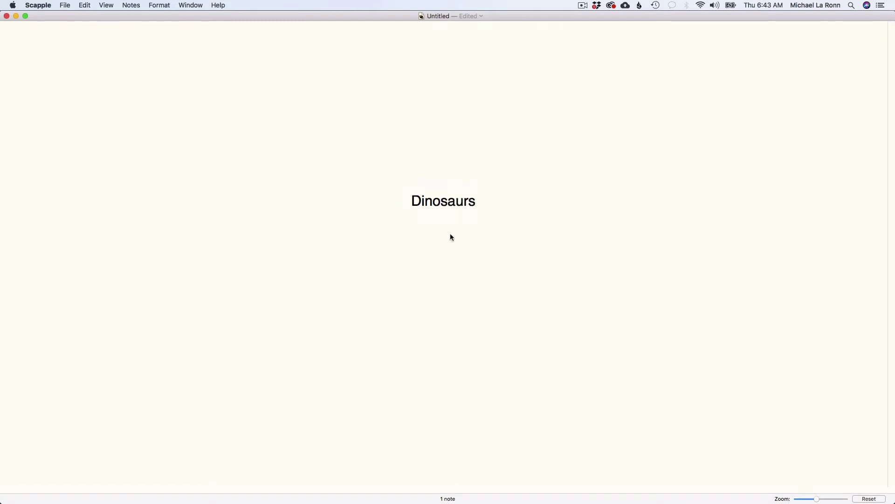
{"action": "left_click", "coordinate": [450, 207]}
Step: Give the Dinosaurs note the Bubble (Pink) style, after briefly trying the blue and green bubbles
{"action": "right_click", "coordinate": [442, 202]}
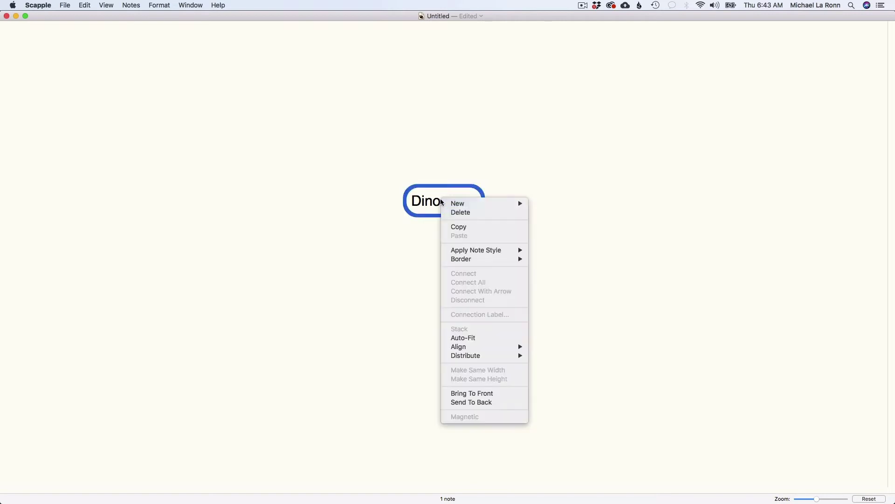
{"action": "mouse_move", "coordinate": [496, 250]}
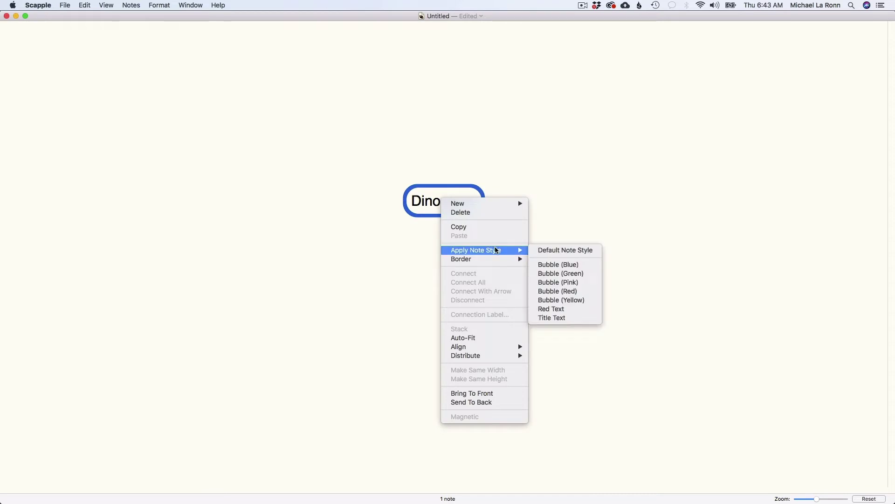
{"action": "left_click", "coordinate": [563, 265]}
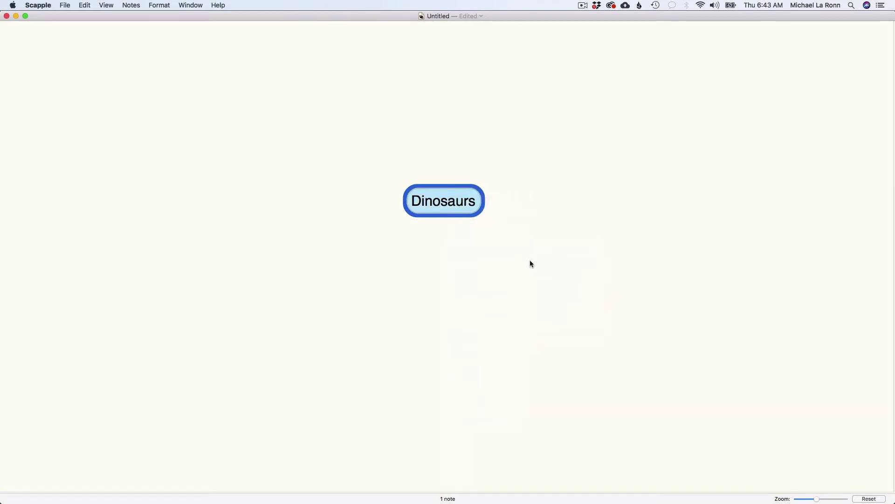
{"action": "right_click", "coordinate": [463, 199]}
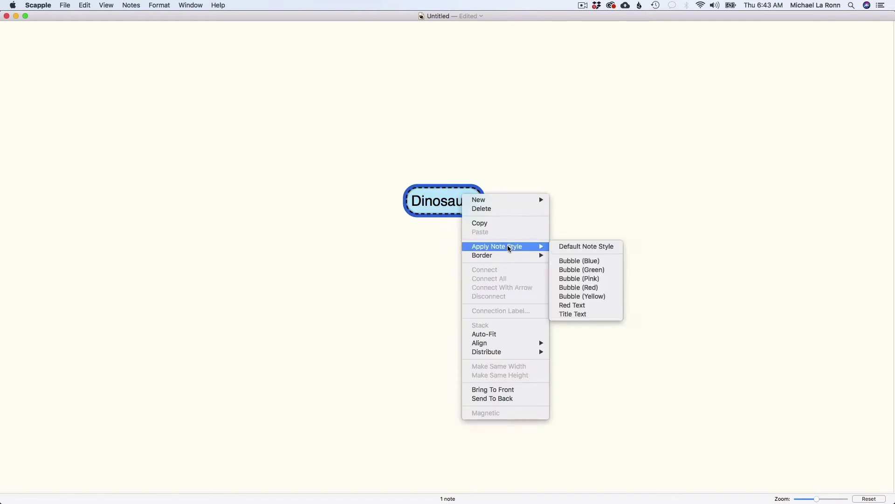
{"action": "mouse_move", "coordinate": [512, 249]}
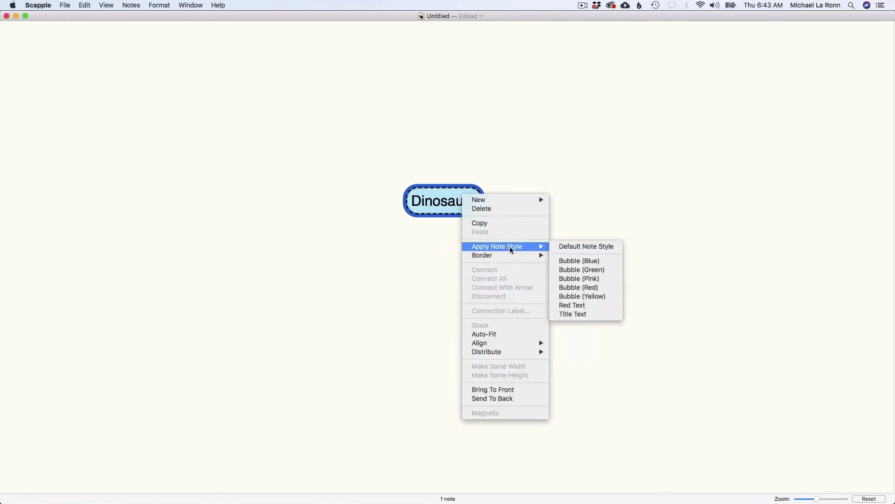
{"action": "left_click", "coordinate": [564, 268]}
{"action": "right_click", "coordinate": [462, 206]}
{"action": "mouse_move", "coordinate": [516, 254]}
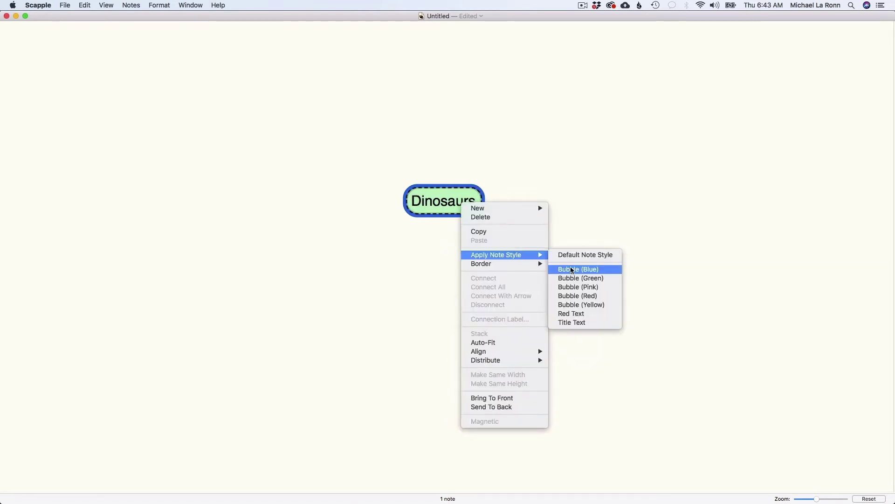
{"action": "left_click", "coordinate": [569, 286]}
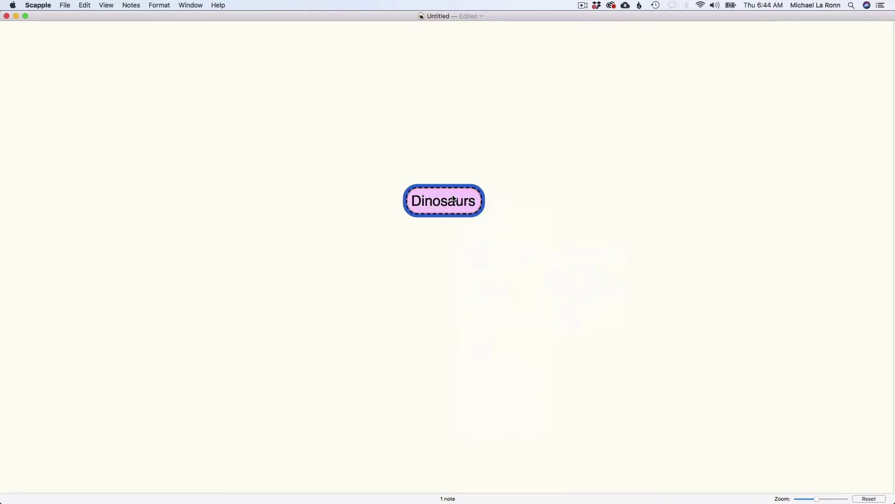
{"action": "left_click", "coordinate": [441, 172]}
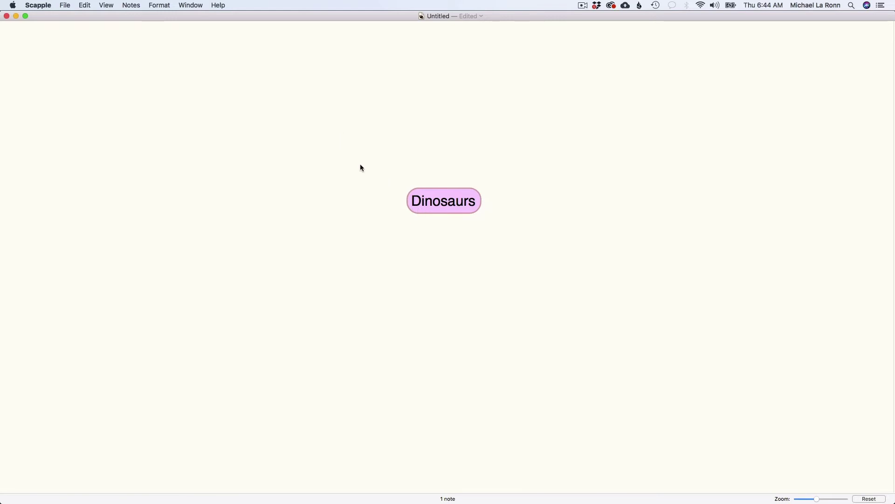
Step: Create 'T-Rex' and 'Ankylosaurus' notes below Dinosaurs, with Ankylosaurus on the left
{"action": "double_click", "coordinate": [489, 250]}
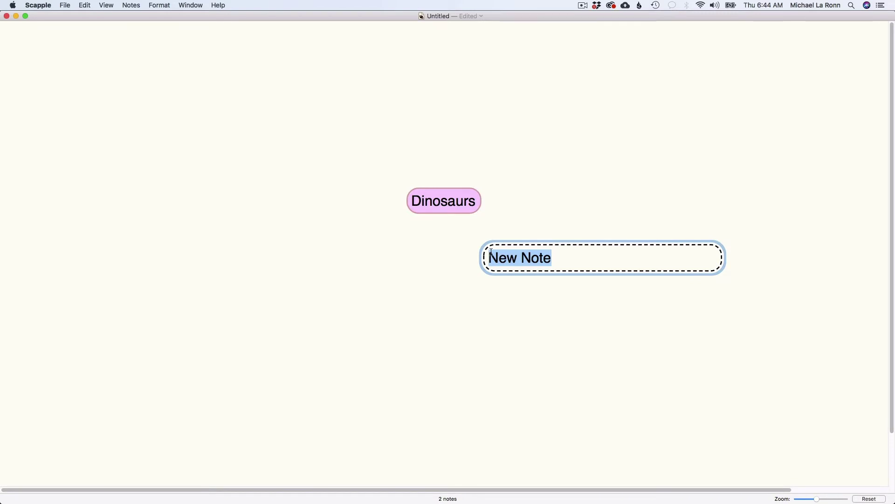
{"action": "type", "text": "T-Rex"}
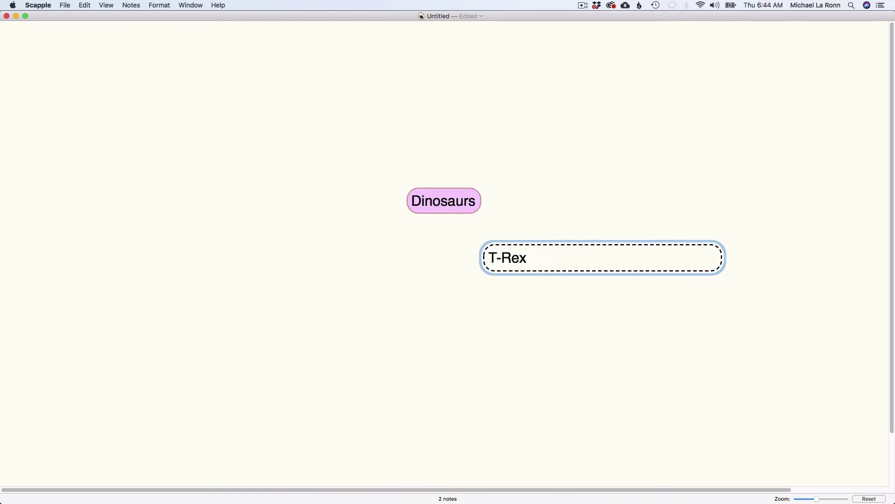
{"action": "left_click", "coordinate": [443, 318]}
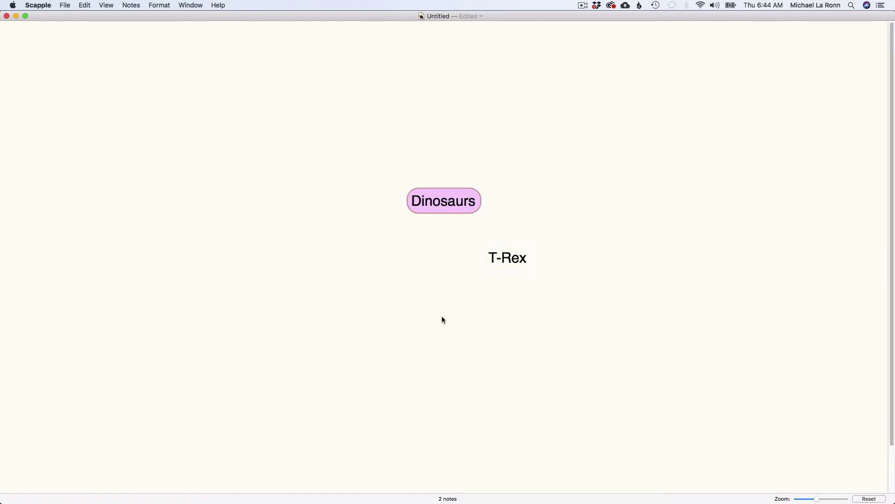
{"action": "double_click", "coordinate": [366, 263]}
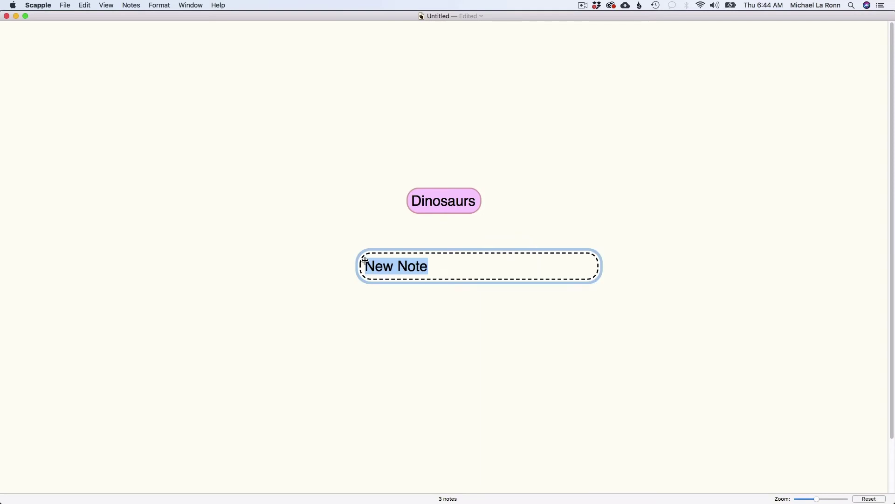
{"action": "type", "text": "An"}
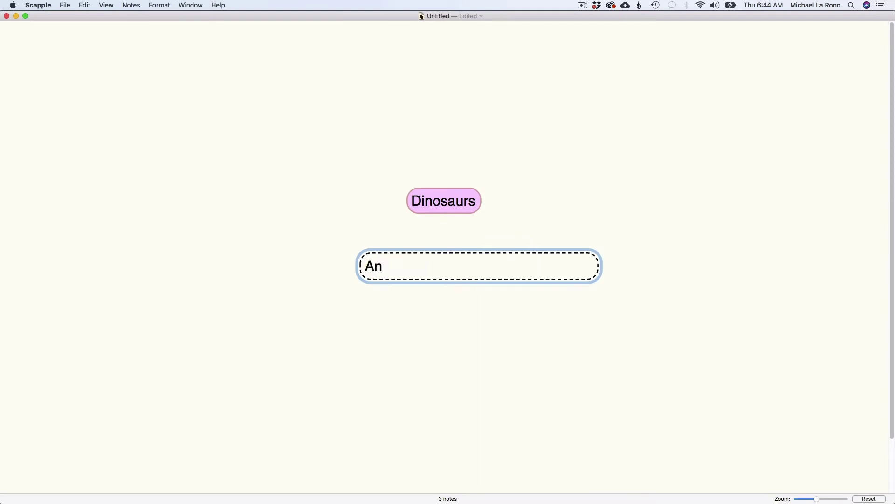
{"action": "type", "text": "kylosaurus"}
{"action": "left_click", "coordinate": [368, 320]}
{"action": "left_click_drag", "start_coordinate": [398, 267], "coordinate": [365, 254]}
Step: Apply the Bubble (Blue) note style to both Ankylosaurus and T-Rex
{"action": "right_click", "coordinate": [378, 255]}
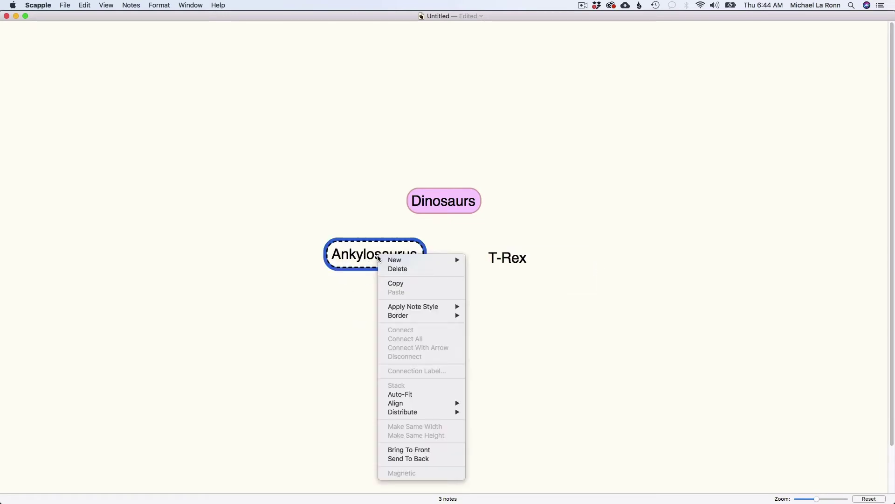
{"action": "mouse_move", "coordinate": [454, 306]}
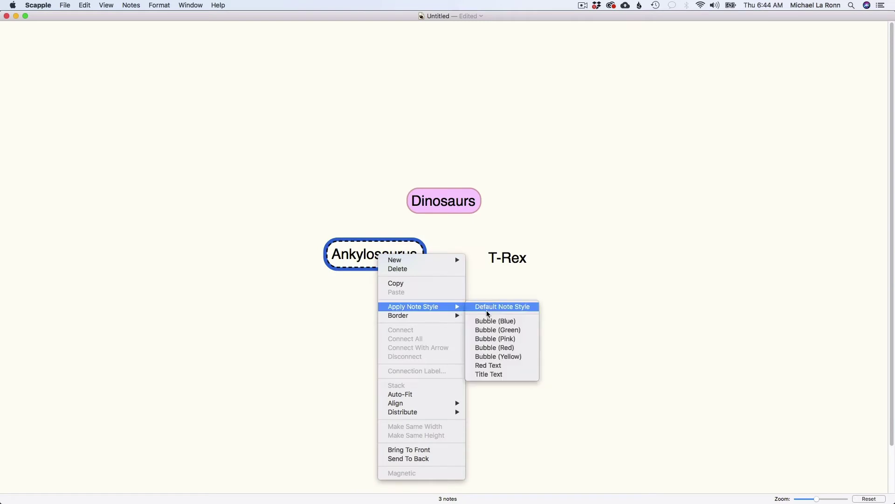
{"action": "left_click", "coordinate": [493, 322]}
{"action": "right_click", "coordinate": [521, 256]}
{"action": "mouse_move", "coordinate": [582, 310]}
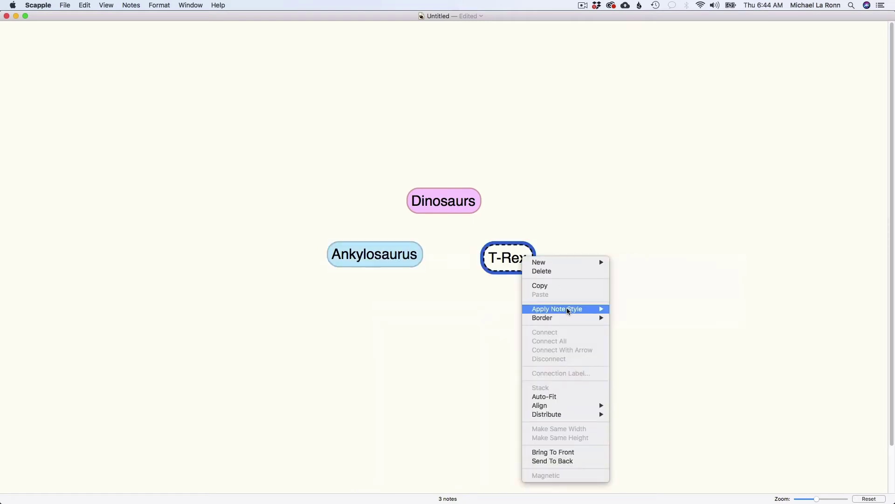
{"action": "left_click", "coordinate": [639, 323]}
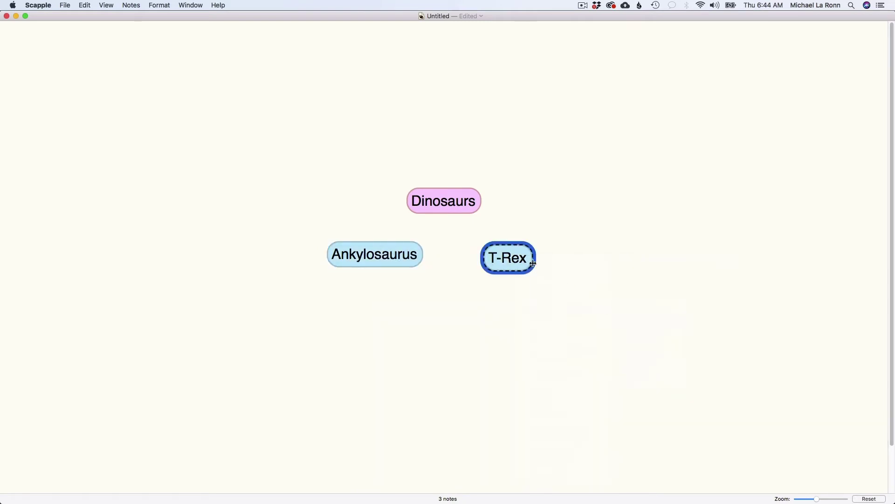
{"action": "left_click", "coordinate": [542, 324]}
Step: Connect Dinosaurs to Ankylosaurus with a dashed line
{"action": "left_click_drag", "start_coordinate": [441, 204], "coordinate": [399, 252]}
{"action": "right_click", "coordinate": [443, 209]}
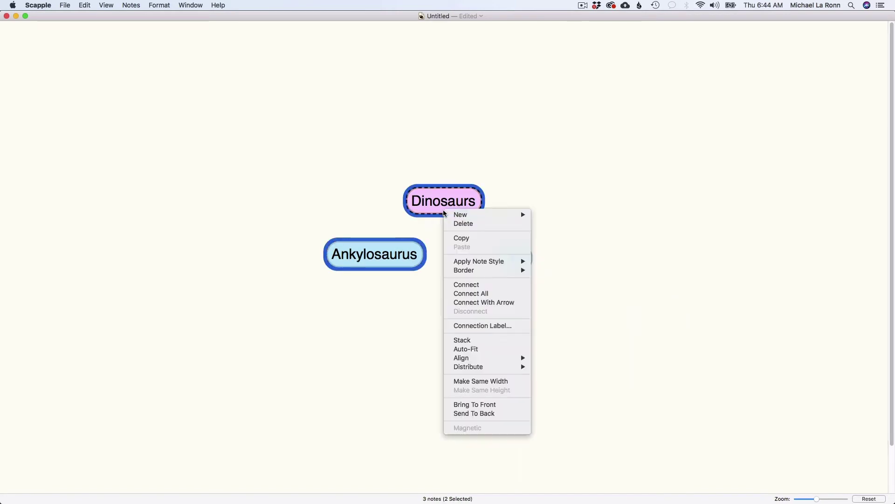
{"action": "left_click", "coordinate": [493, 285]}
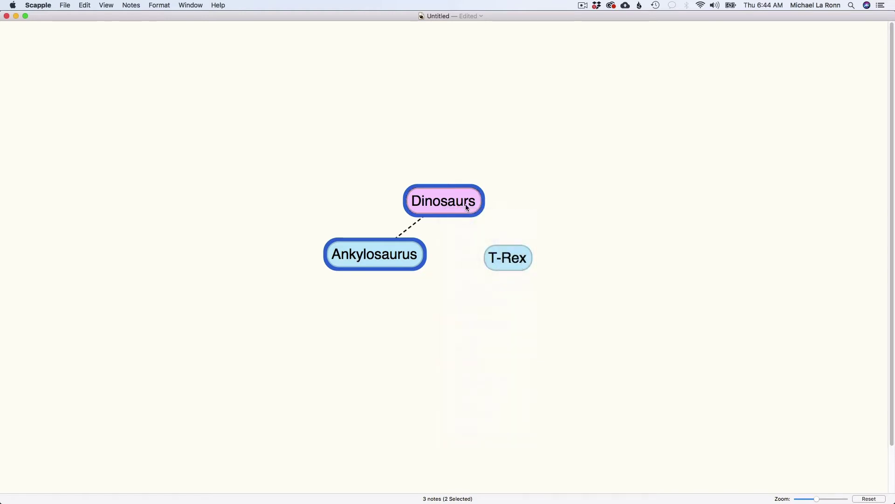
Step: Link T-Rex to Dinosaurs with an arrow pointing at Dinosaurs
{"action": "left_click_drag", "start_coordinate": [466, 205], "coordinate": [507, 257]}
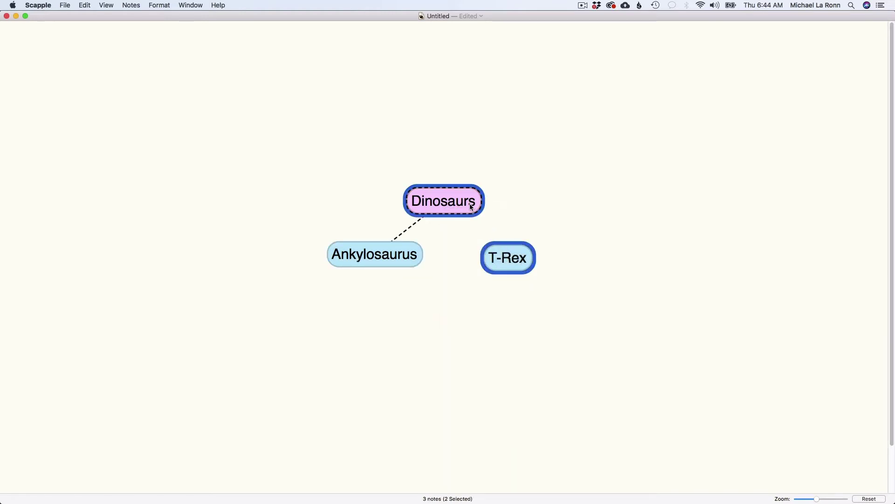
{"action": "right_click", "coordinate": [471, 206]}
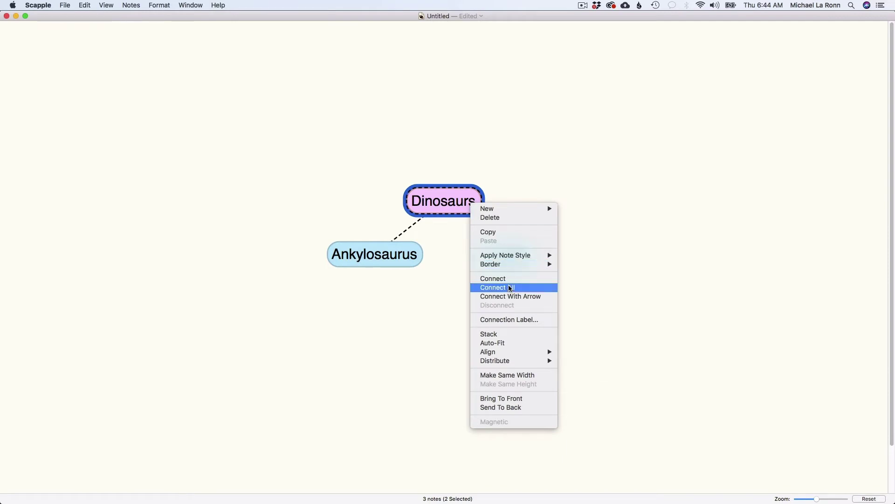
{"action": "left_click", "coordinate": [511, 296]}
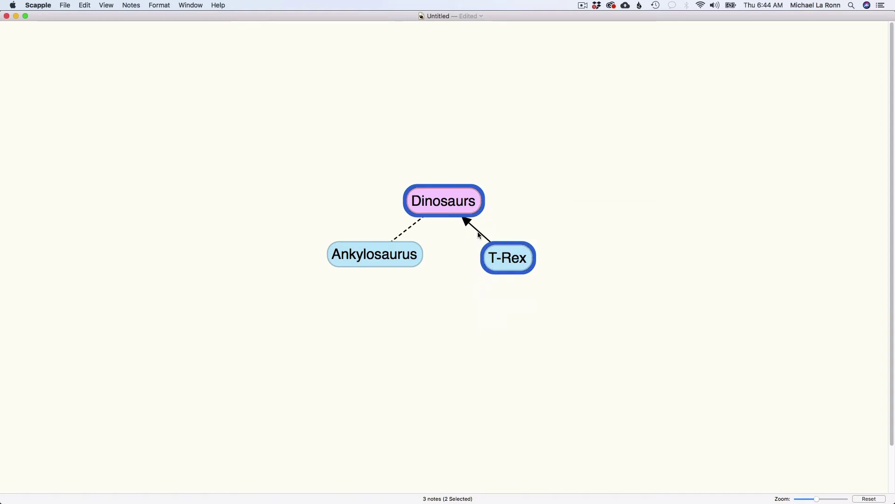
{"action": "left_click", "coordinate": [491, 209]}
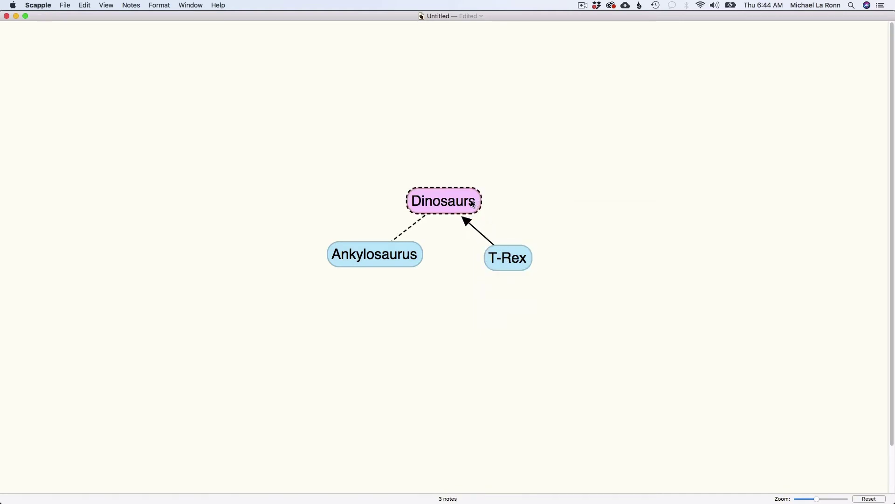
Step: Add a 'Predator' note right of T-Rex using New Connected Note > On Right With Arrow
{"action": "scroll", "coordinate": [483, 243], "scroll_direction": "down", "scroll_amount": 3}
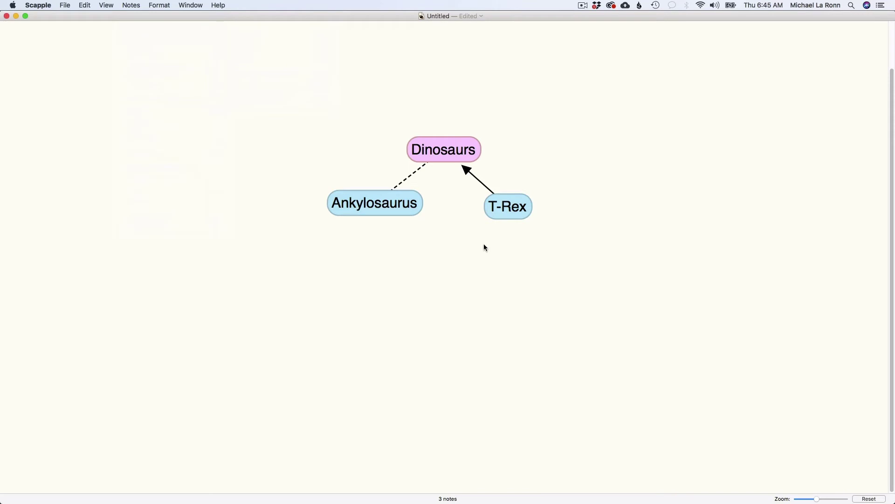
{"action": "left_click", "coordinate": [509, 213]}
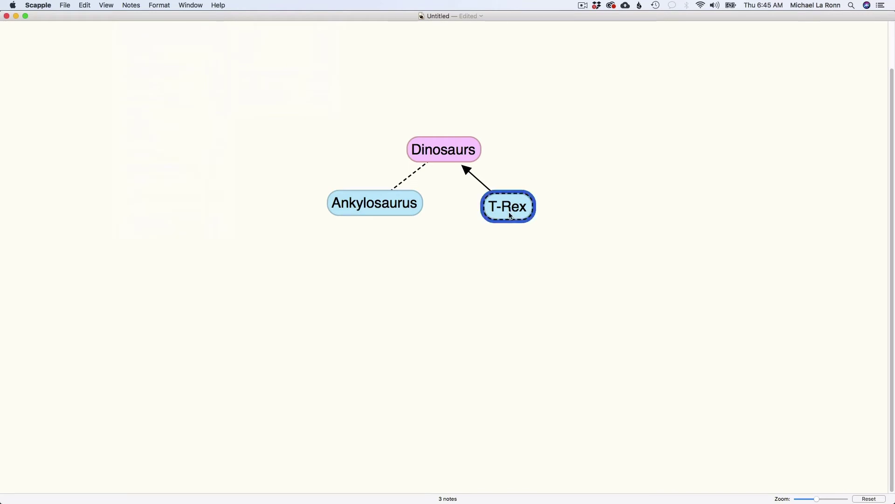
{"action": "left_click", "coordinate": [129, 5]}
{"action": "mouse_move", "coordinate": [214, 36]}
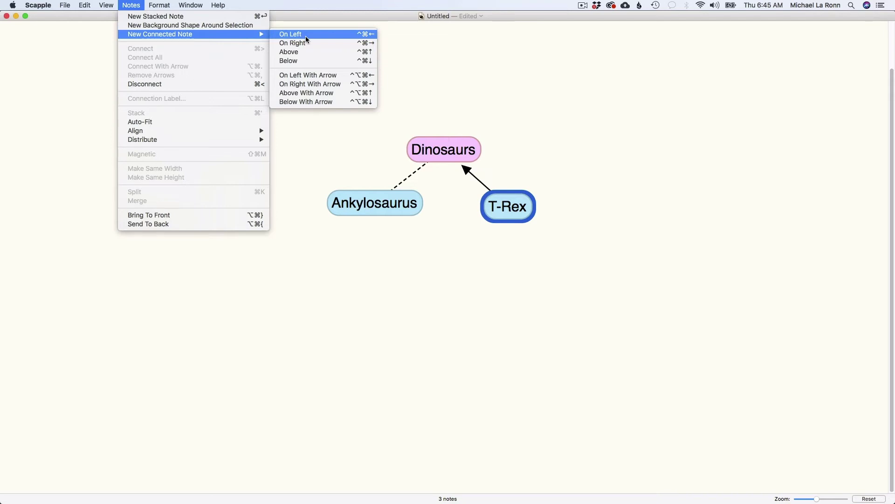
{"action": "left_click", "coordinate": [310, 87]}
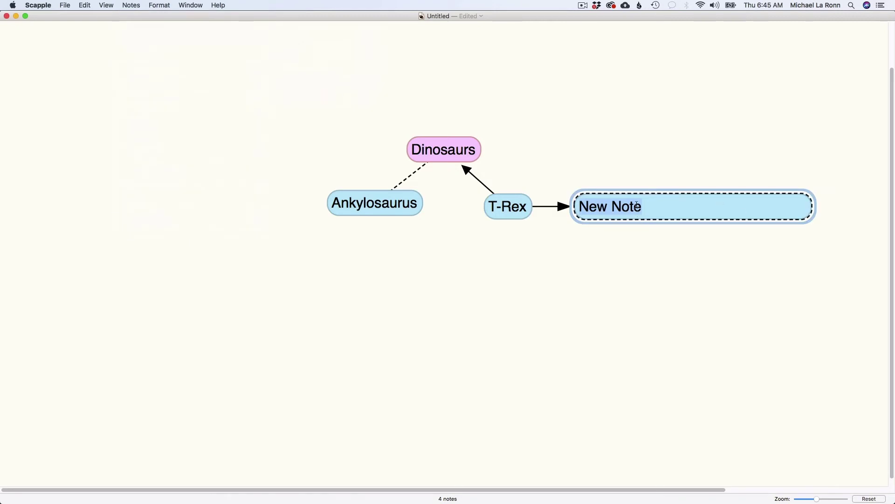
{"action": "key", "text": "BackSpace"}
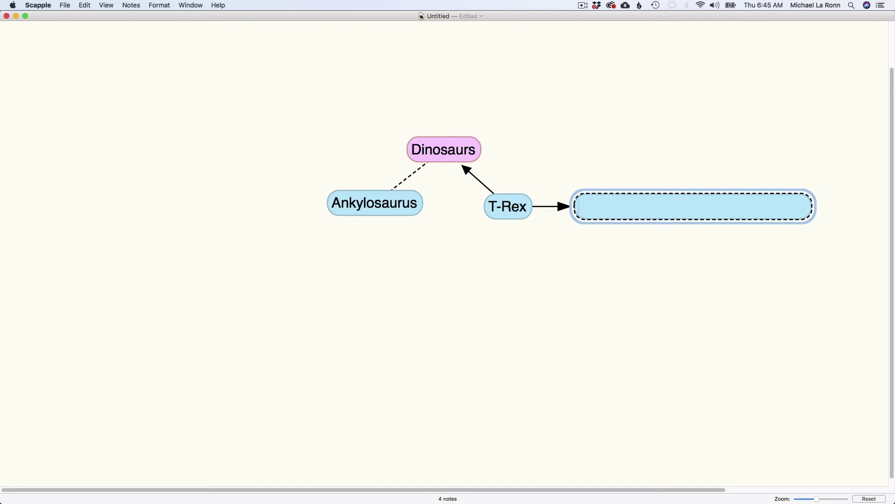
{"action": "type", "text": "Predator"}
{"action": "left_click", "coordinate": [635, 270]}
{"action": "left_click", "coordinate": [372, 202]}
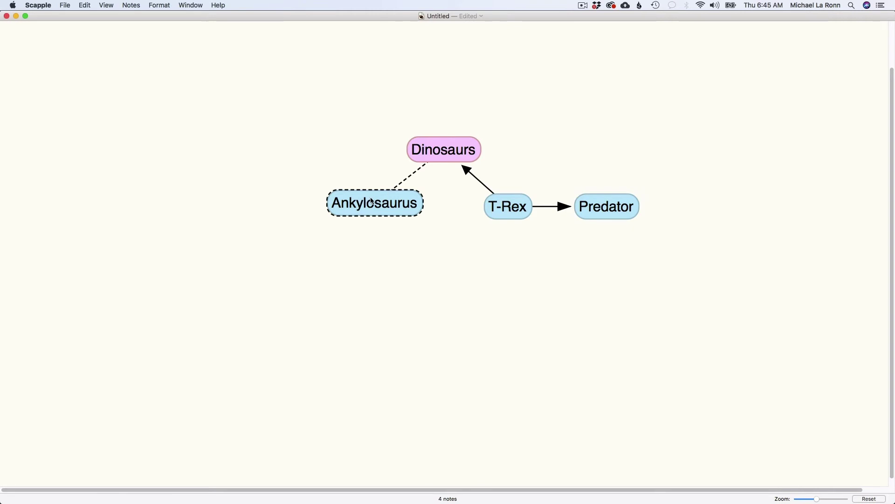
Step: Add a 'Forager' note left of Ankylosaurus, with an arrow pointing from Ankylosaurus
{"action": "left_click", "coordinate": [156, 6]}
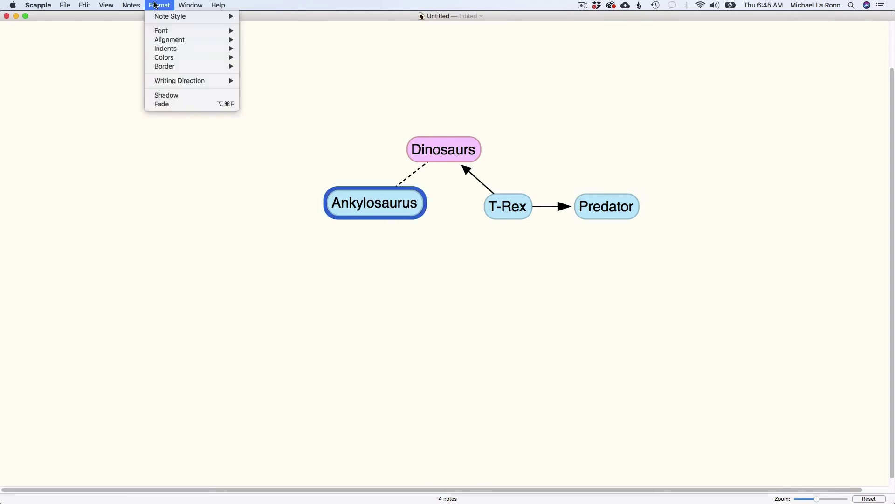
{"action": "mouse_move", "coordinate": [199, 32]}
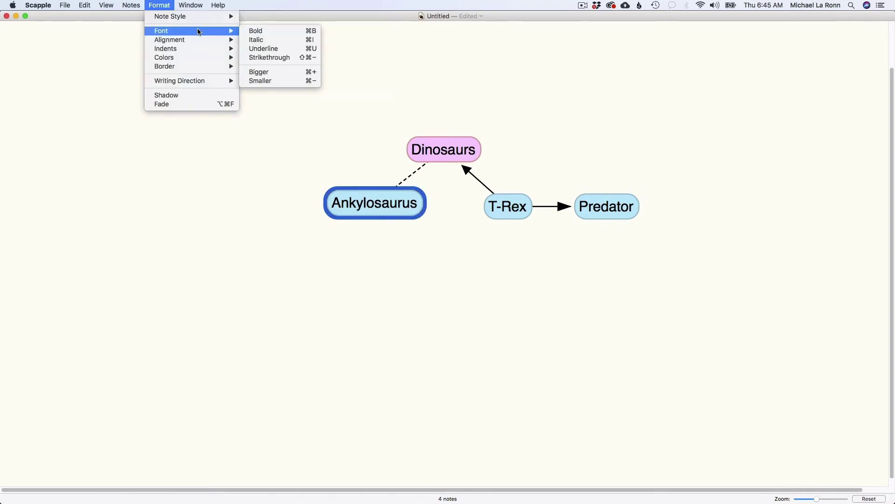
{"action": "left_click", "coordinate": [115, 71]}
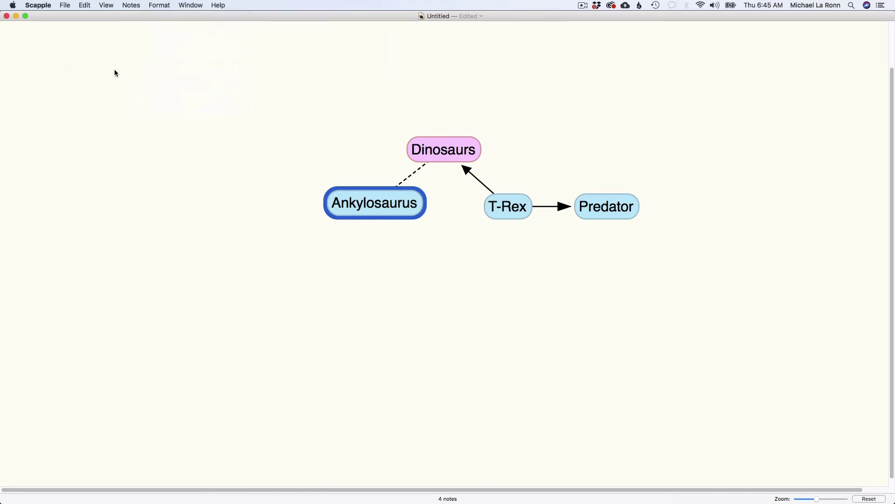
{"action": "left_click", "coordinate": [131, 5]}
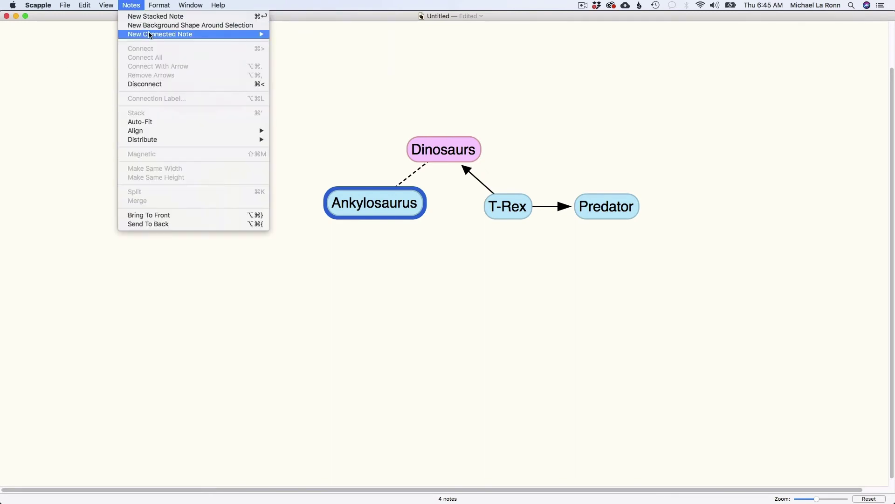
{"action": "mouse_move", "coordinate": [263, 37]}
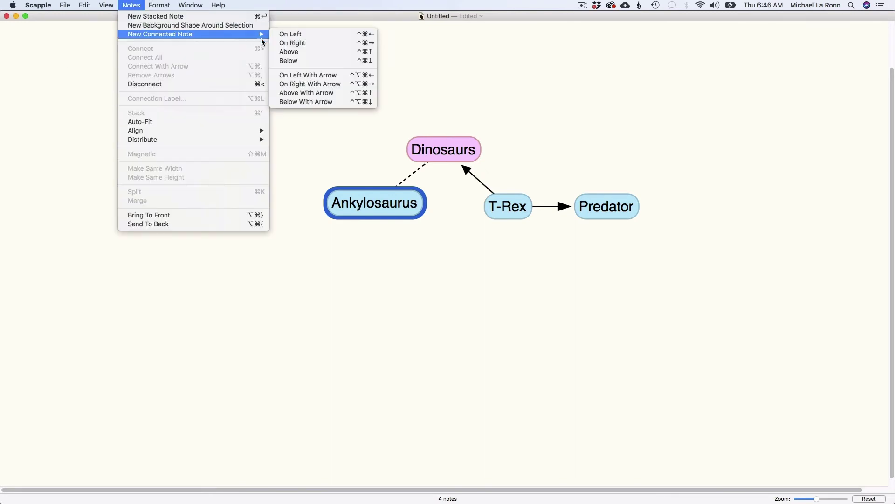
{"action": "left_click", "coordinate": [300, 78]}
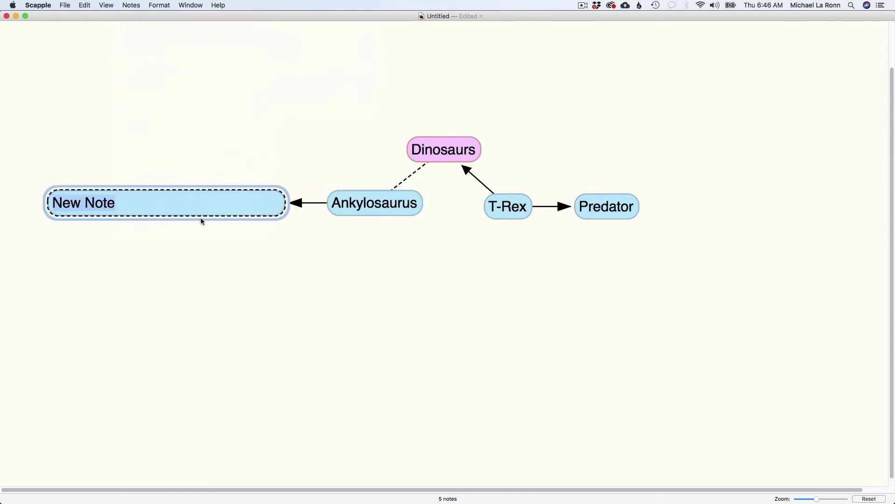
{"action": "type", "text": "Forager"}
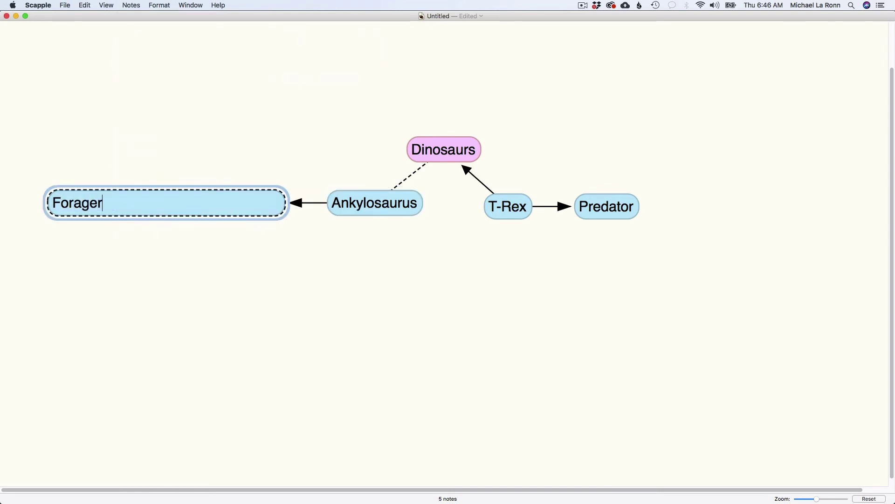
{"action": "key", "text": "Escape"}
{"action": "left_click", "coordinate": [425, 330]}
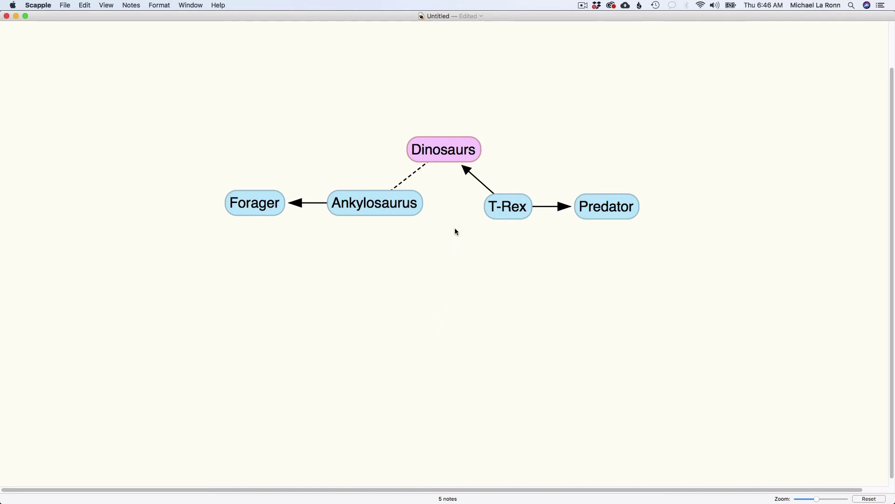
Step: Bottom-align Forager, Ankylosaurus, T-Rex and Predator with Notes > Align > Bottom Edges
{"action": "left_click_drag", "start_coordinate": [818, 499], "coordinate": [806, 502]}
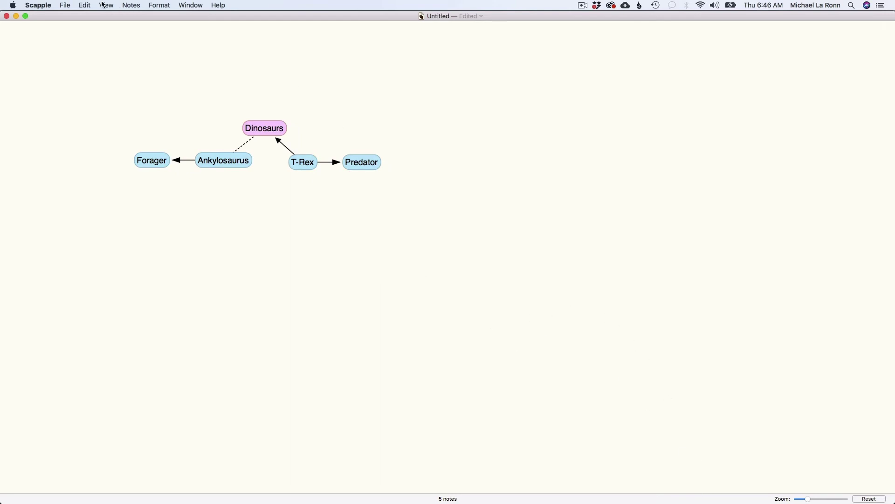
{"action": "left_click_drag", "start_coordinate": [421, 162], "coordinate": [146, 164]}
{"action": "left_click", "coordinate": [164, 7]}
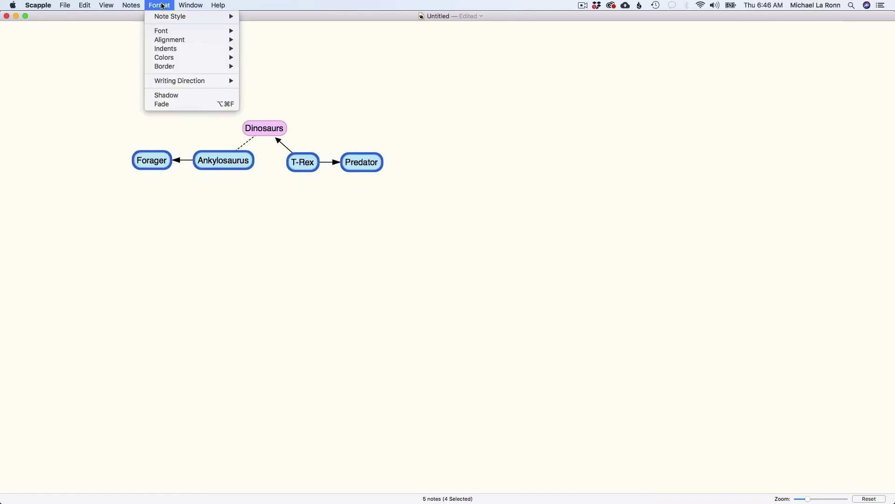
{"action": "mouse_move", "coordinate": [131, 5]}
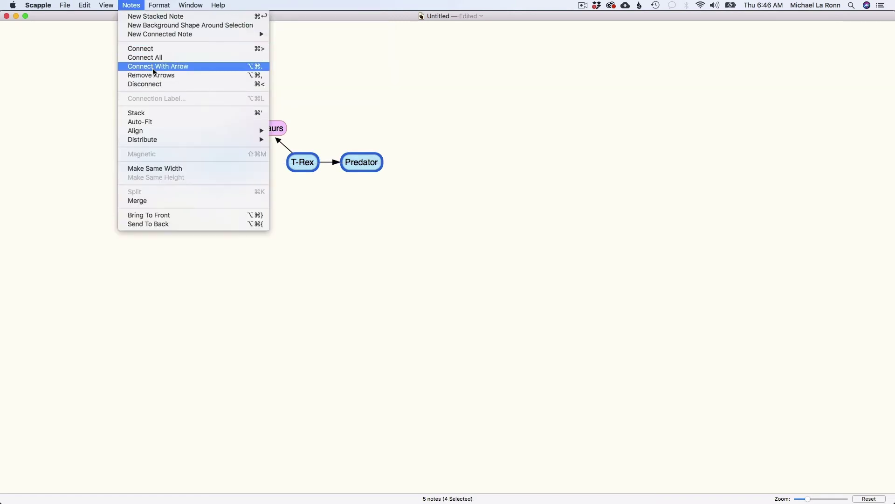
{"action": "mouse_move", "coordinate": [174, 131]}
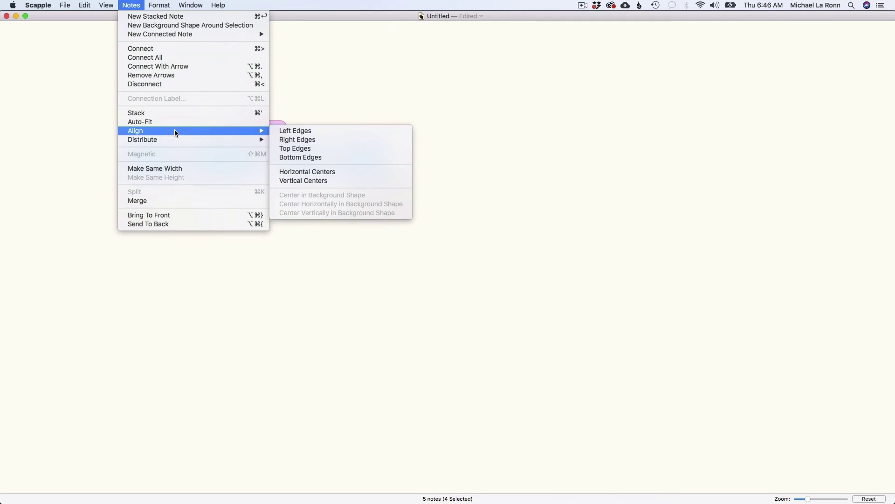
{"action": "left_click", "coordinate": [301, 158]}
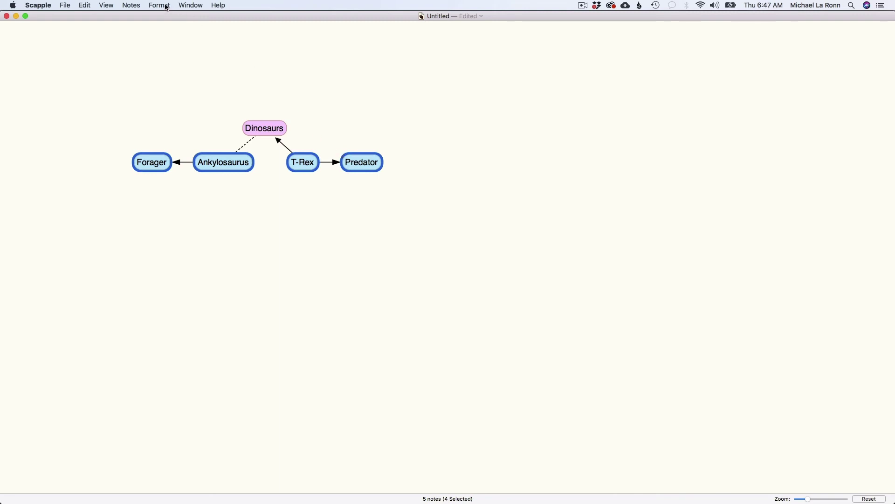
{"action": "left_click", "coordinate": [283, 150]}
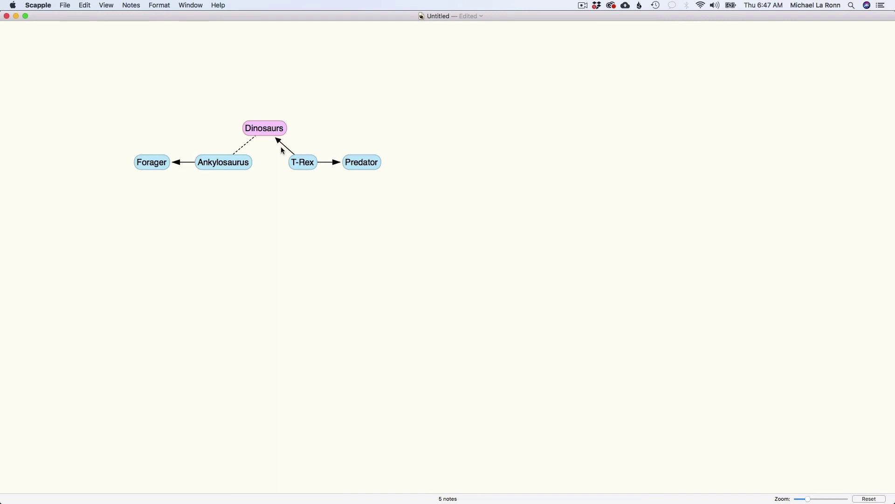